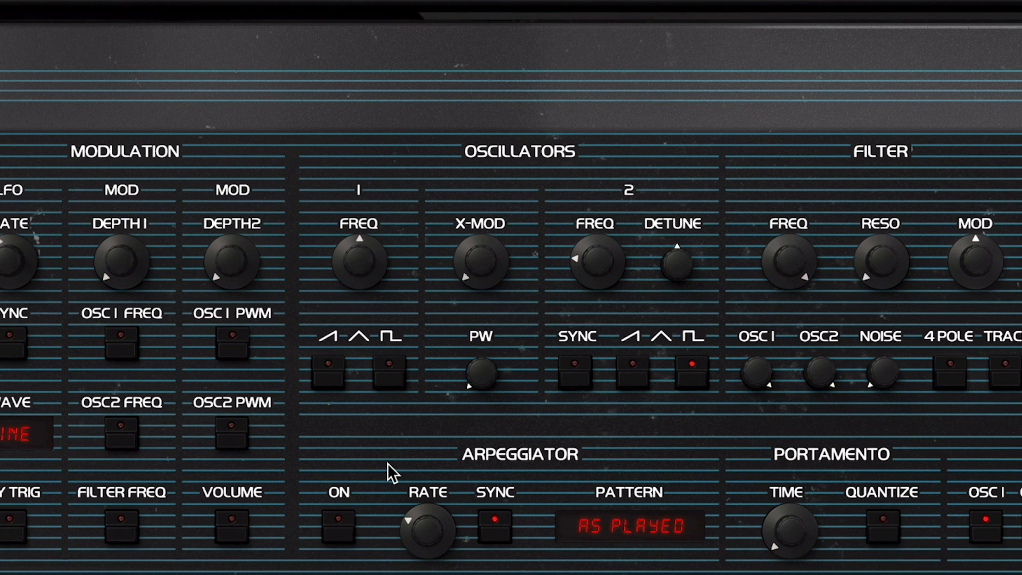
Step: Try shifting oscillator 1's frequency and varying the pulse width
mouse_move(357, 261)
mouse_down()
mouse_move(358, 282)
mouse_move(359, 261)
mouse_up()
drag(478, 377, 481, 418)
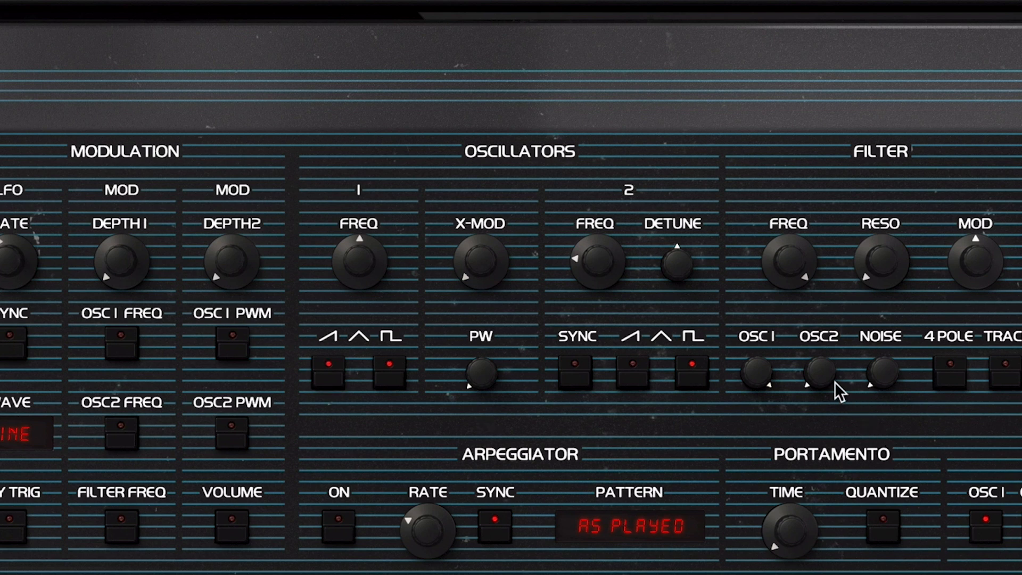
Step: Raise oscillator 2's mixer level to maximum and try different oscillator 1 and noise levels in the filter mixer
mouse_move(834, 381)
mouse_down()
mouse_move(834, 338)
mouse_move(829, 382)
mouse_up()
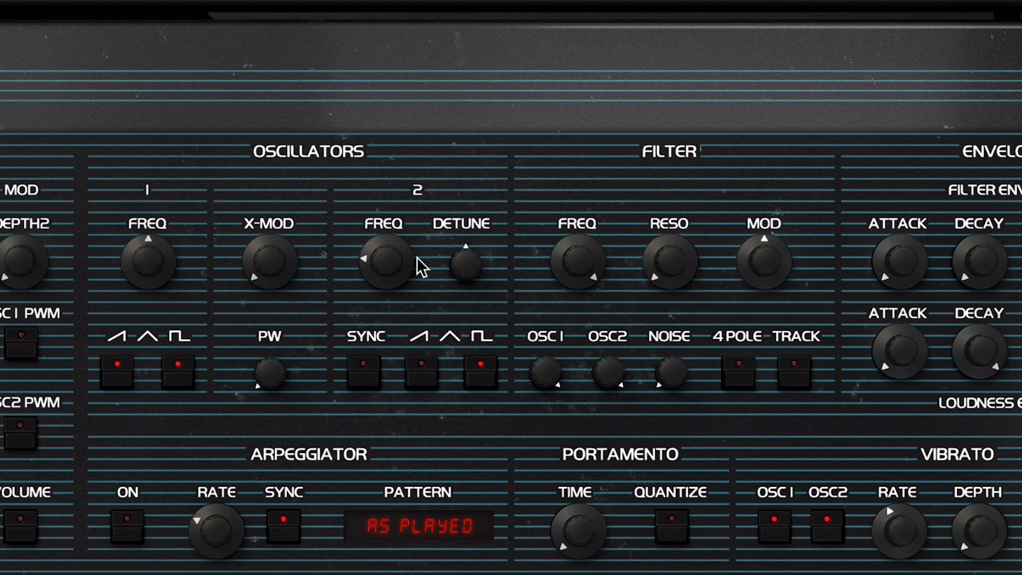
drag(551, 374, 551, 398)
drag(681, 372, 681, 350)
drag(611, 382, 671, 386)
Step: Try varying oscillator 2's frequency and detune together with the cross-modulation amount
mouse_move(386, 260)
mouse_down()
mouse_move(386, 234)
mouse_move(386, 283)
mouse_move(390, 234)
mouse_move(390, 253)
mouse_up()
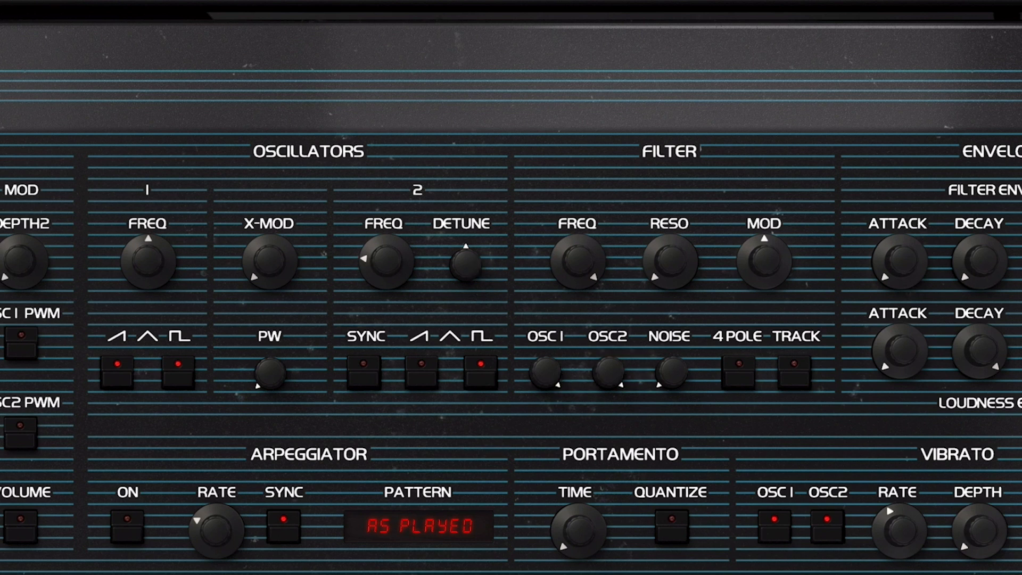
drag(474, 263, 474, 263)
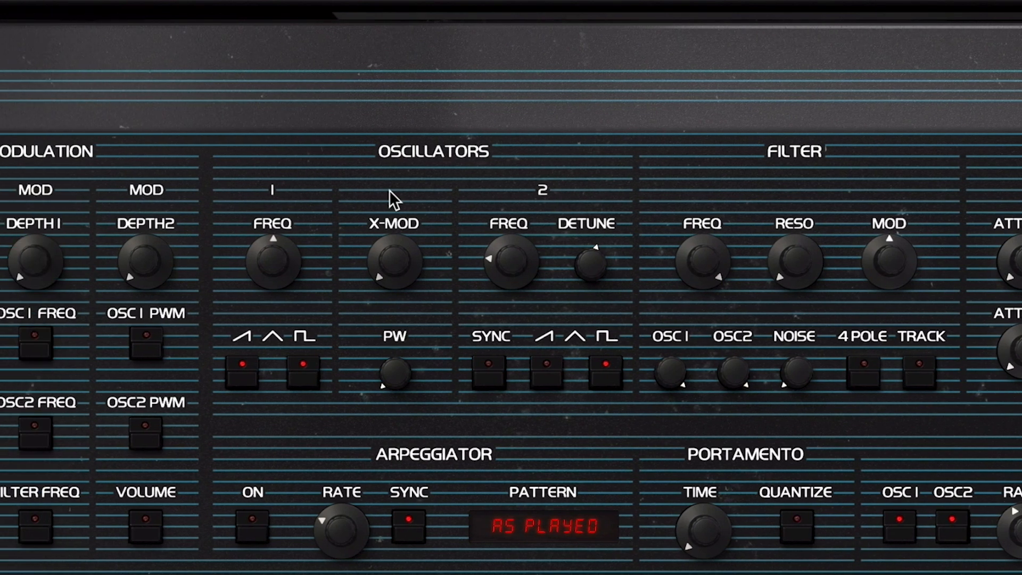
drag(394, 253, 401, 273)
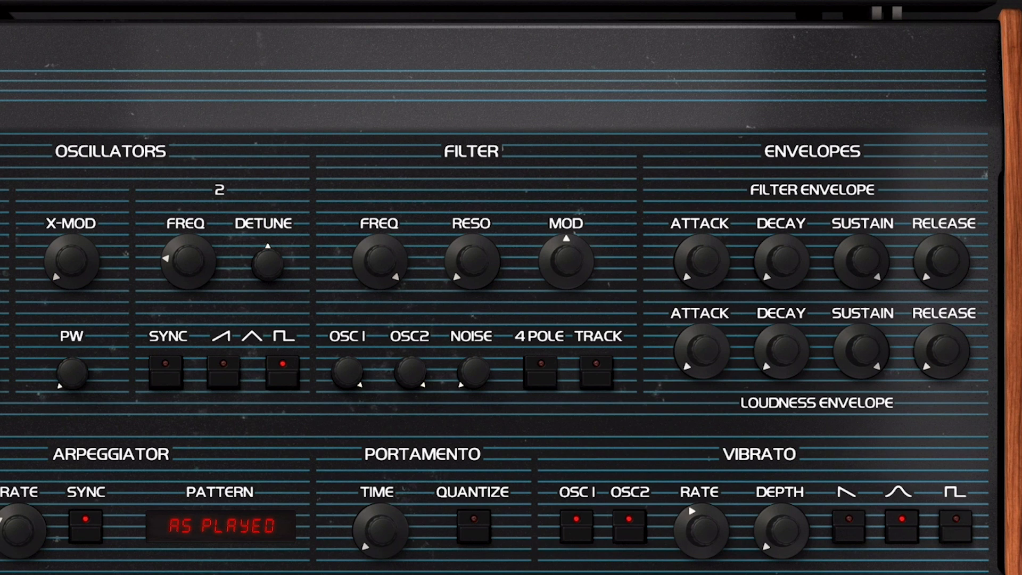
Step: Lower the filter cutoff frequency to its minimum and sweep it with the resonance at maximum
drag(380, 261, 380, 378)
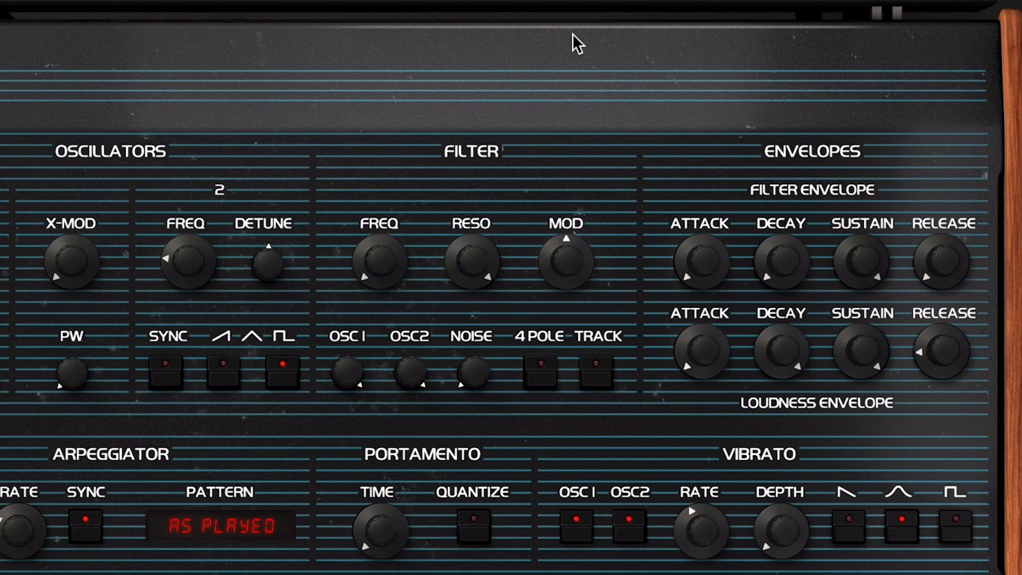
drag(381, 260, 369, 295)
drag(377, 245, 376, 263)
Step: Balance the filter's envelope modulation amount against the cutoff, with strong positive modulation and a low cutoff frequency
drag(554, 270, 555, 253)
drag(372, 262, 372, 282)
mouse_move(565, 263)
mouse_down()
mouse_move(566, 247)
mouse_move(566, 279)
mouse_move(565, 264)
mouse_up()
drag(374, 255, 374, 226)
drag(565, 255, 558, 272)
drag(396, 263, 396, 294)
drag(566, 263, 588, 260)
drag(379, 261, 400, 269)
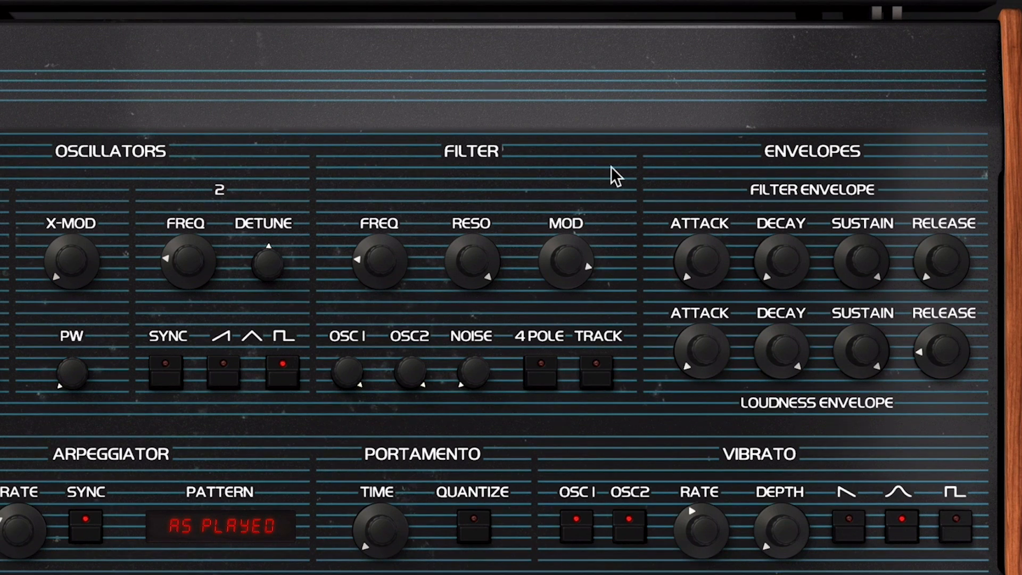
Step: Adjust the filter cutoff slightly and switch the filter to 4-pole mode
drag(387, 278, 387, 269)
drag(541, 261, 548, 374)
click(546, 372)
Step: Sweep the cutoff frequency and modulation amount of the 4-pole filter
drag(391, 258, 391, 292)
drag(596, 261, 558, 331)
mouse_move(379, 261)
mouse_down()
mouse_move(380, 233)
mouse_move(380, 266)
mouse_up()
drag(569, 240, 556, 263)
drag(392, 287, 392, 255)
drag(390, 259, 389, 306)
Step: Rework the filter's resonance, modulation and cutoff, with resonance at maximum, positive modulation and cutoff slightly above the middle
drag(486, 259, 486, 312)
drag(582, 249, 574, 279)
drag(391, 255, 391, 186)
drag(463, 246, 463, 202)
drag(388, 244, 389, 287)
Step: Try an attack of 3.410 s on the loudness envelope and 3.460 s on the filter envelope, resetting each one
mouse_move(697, 359)
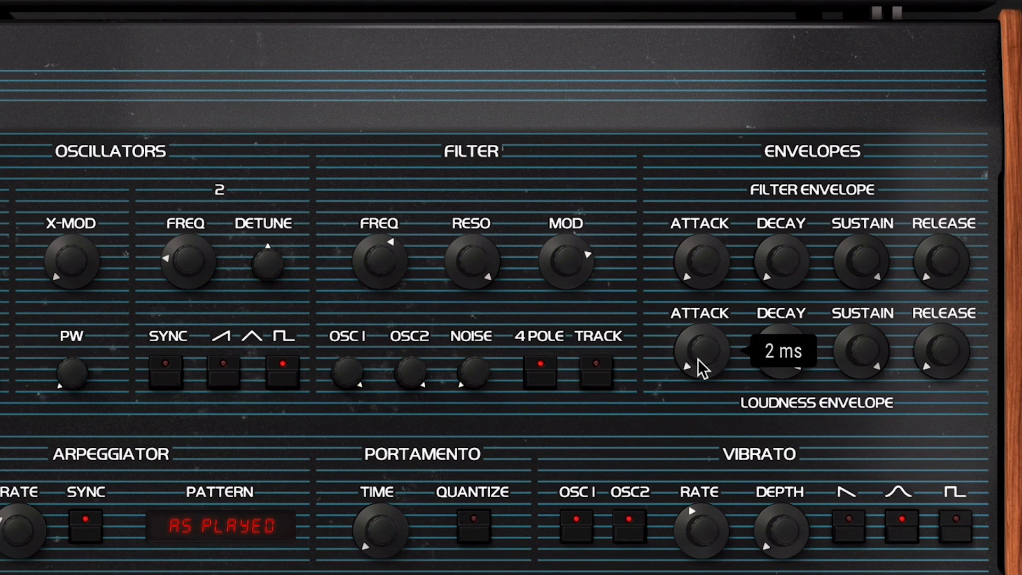
mouse_move(697, 358)
mouse_down()
mouse_move(698, 330)
mouse_move(698, 356)
mouse_up()
mouse_move(698, 357)
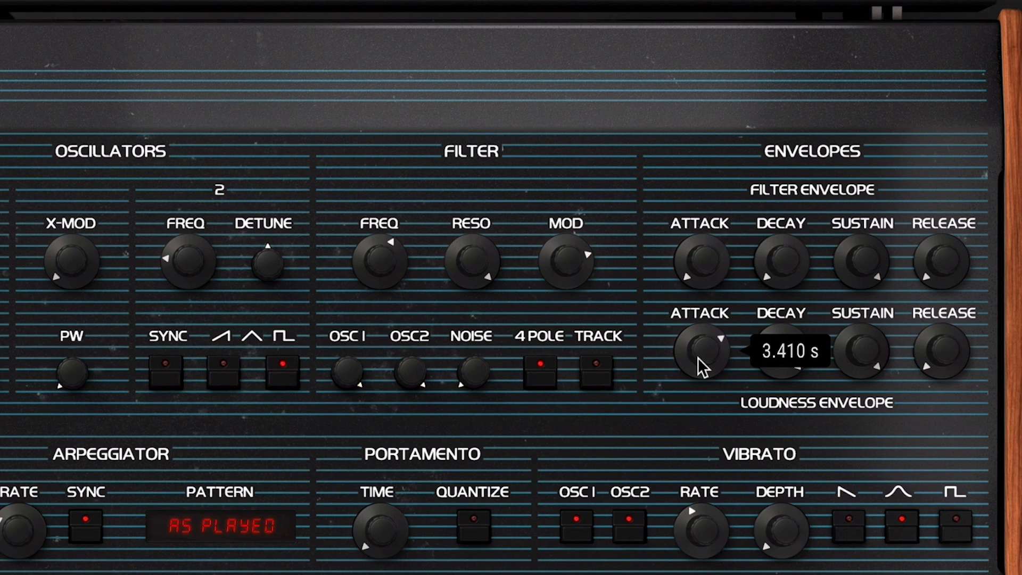
double_click(697, 356)
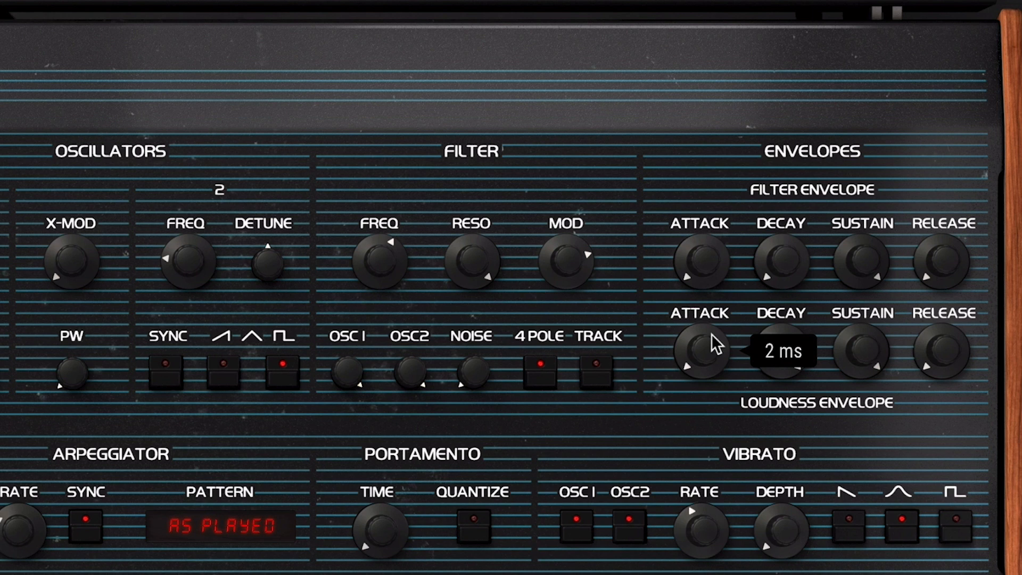
drag(697, 242, 700, 266)
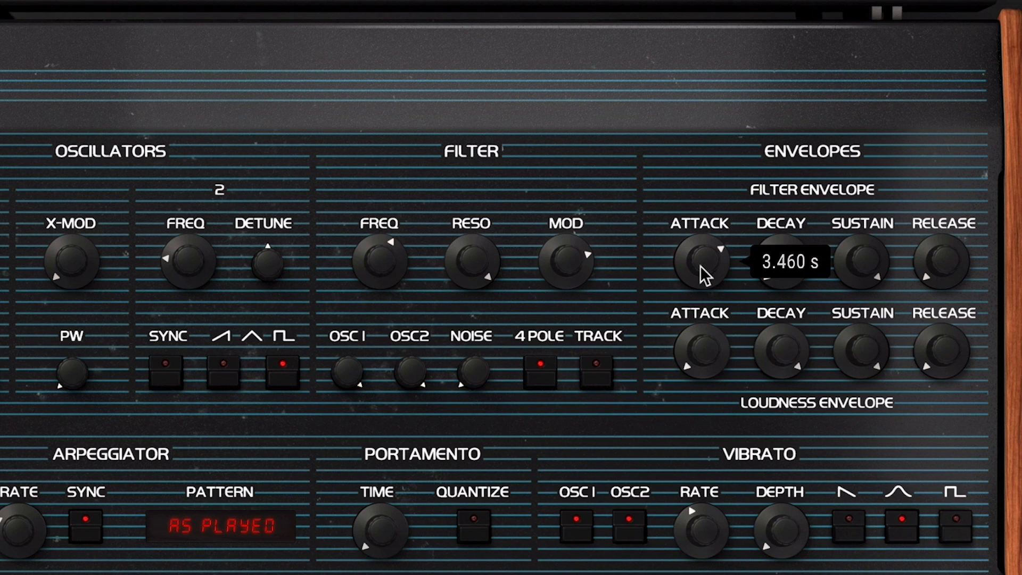
double_click(707, 256)
Step: Lengthen the filter envelope's decay and shorten the loudness envelope's decay
double_click(776, 261)
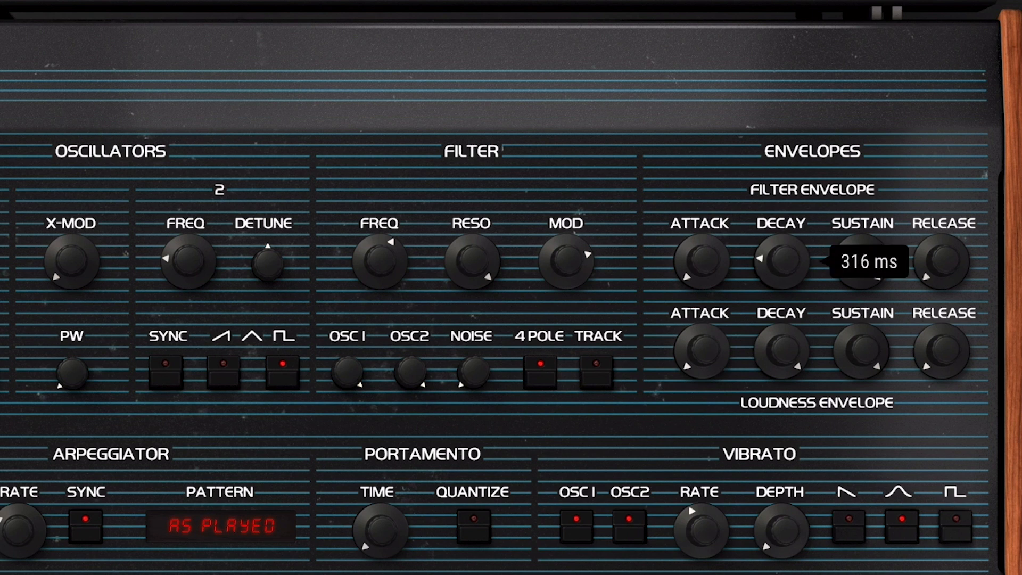
double_click(777, 342)
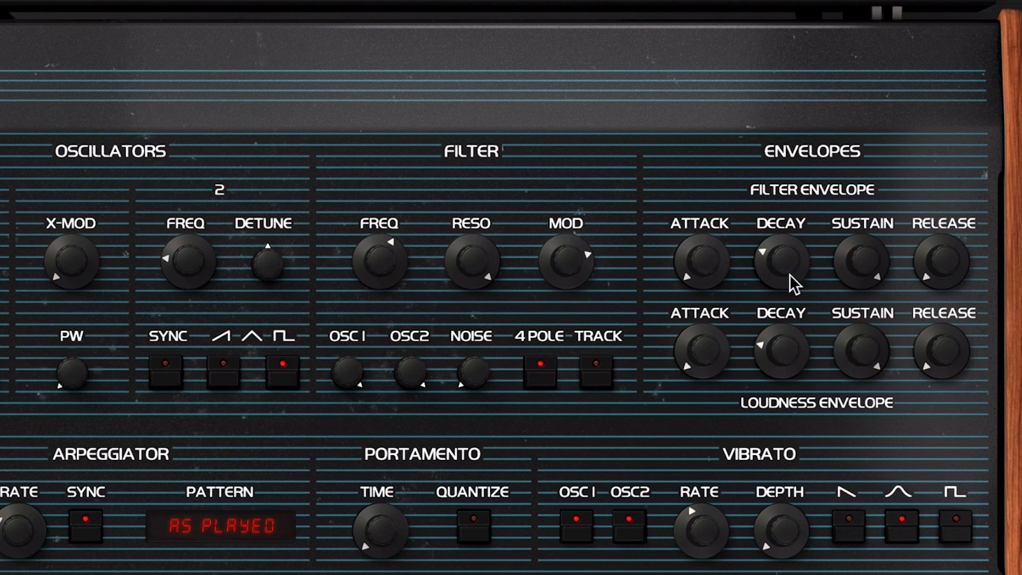
drag(781, 343, 777, 349)
drag(796, 251, 796, 254)
Step: Lengthen the release of both envelopes, setting the loudness envelope's release to about 4.470 s
double_click(948, 260)
double_click(942, 343)
drag(937, 361, 938, 335)
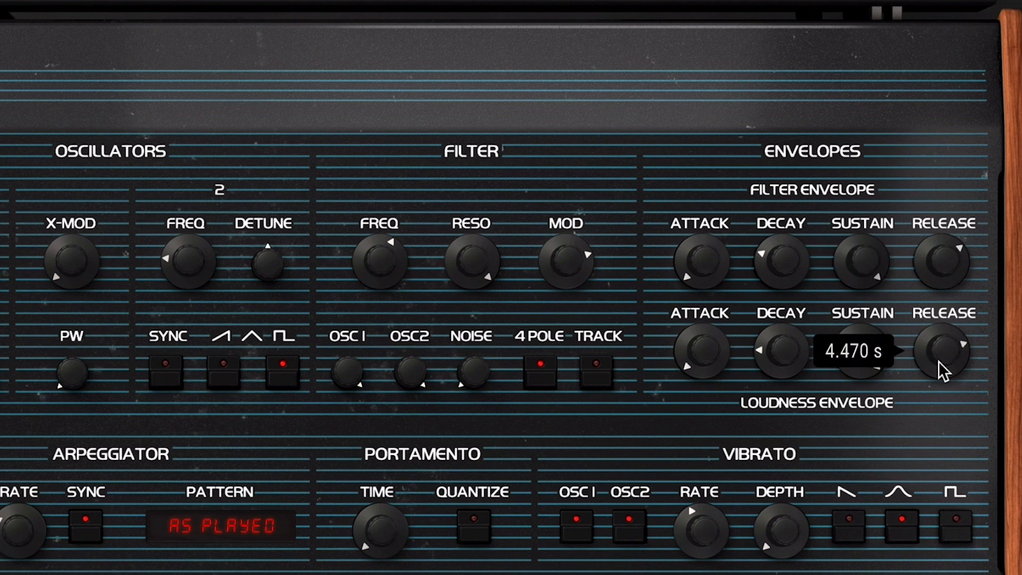
Step: Raise the filter envelope's attack to about 4.050 s and shorten it a little
drag(716, 266, 716, 192)
mouse_move(717, 266)
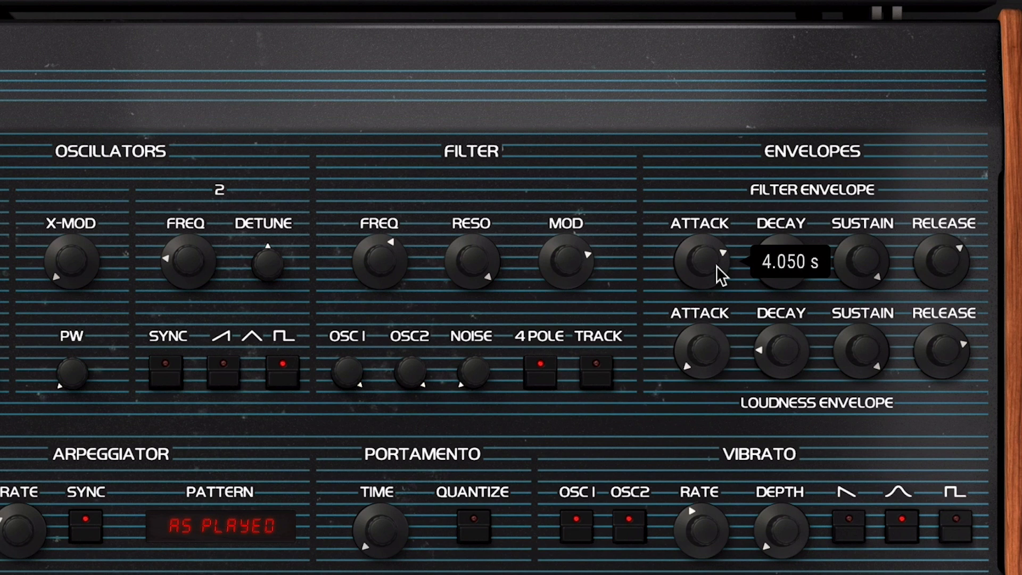
drag(717, 266, 716, 284)
Step: Lengthen the releases of the filter and loudness envelopes further and fine-tune both
drag(943, 265, 943, 242)
drag(943, 354, 943, 340)
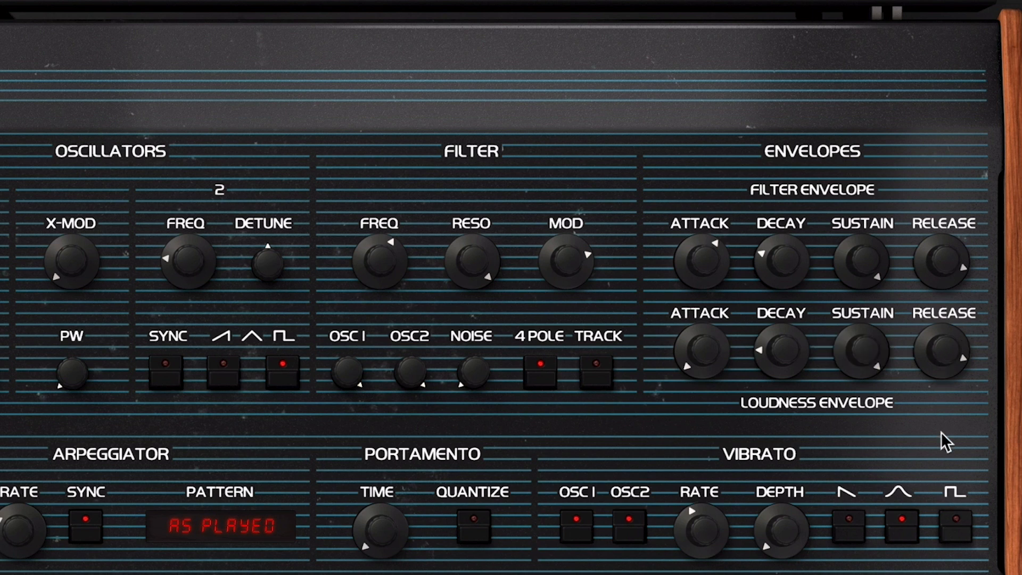
drag(942, 352, 942, 361)
drag(940, 255, 940, 273)
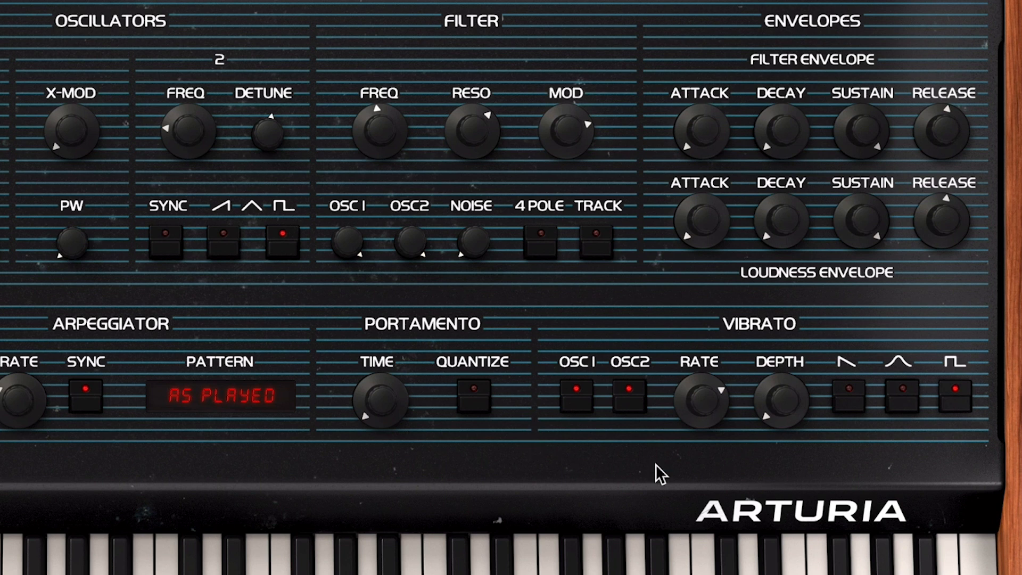
Step: Compare the saw and square vibrato waveforms while adjusting the vibrato depth
click(847, 398)
mouse_move(798, 411)
mouse_down()
mouse_move(734, 405)
mouse_move(734, 423)
mouse_move(734, 406)
mouse_move(793, 392)
mouse_move(796, 402)
mouse_up()
click(960, 403)
drag(784, 409, 786, 397)
Step: Route the vibrato to oscillator 2 only while rebalancing both oscillators' mixer levels, and return the vibrato depth to minimum
click(622, 394)
drag(391, 236, 391, 277)
click(629, 396)
drag(413, 245, 413, 213)
drag(365, 250, 365, 282)
mouse_move(353, 246)
mouse_down()
mouse_move(353, 218)
mouse_move(353, 234)
mouse_up()
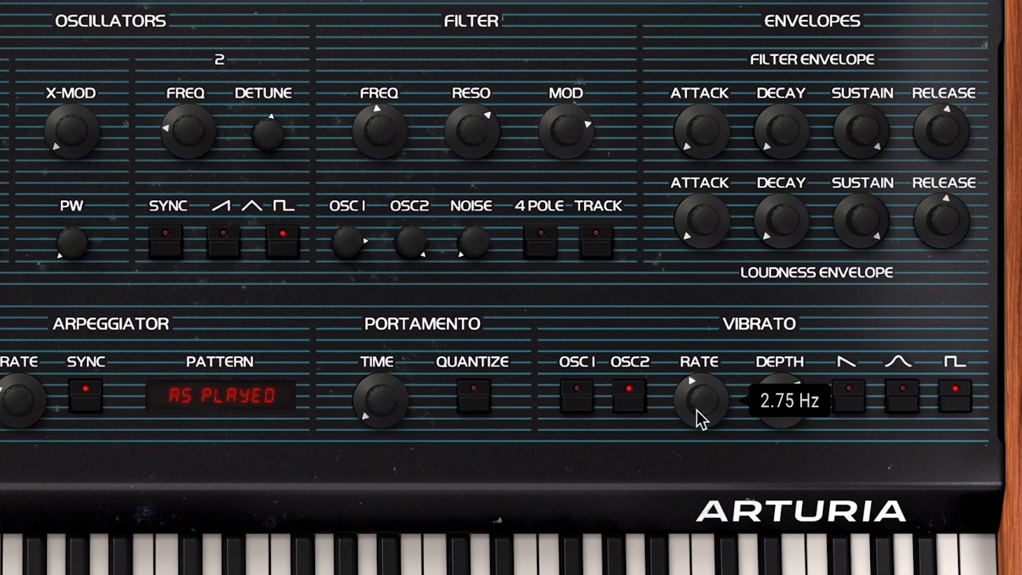
drag(782, 404, 782, 442)
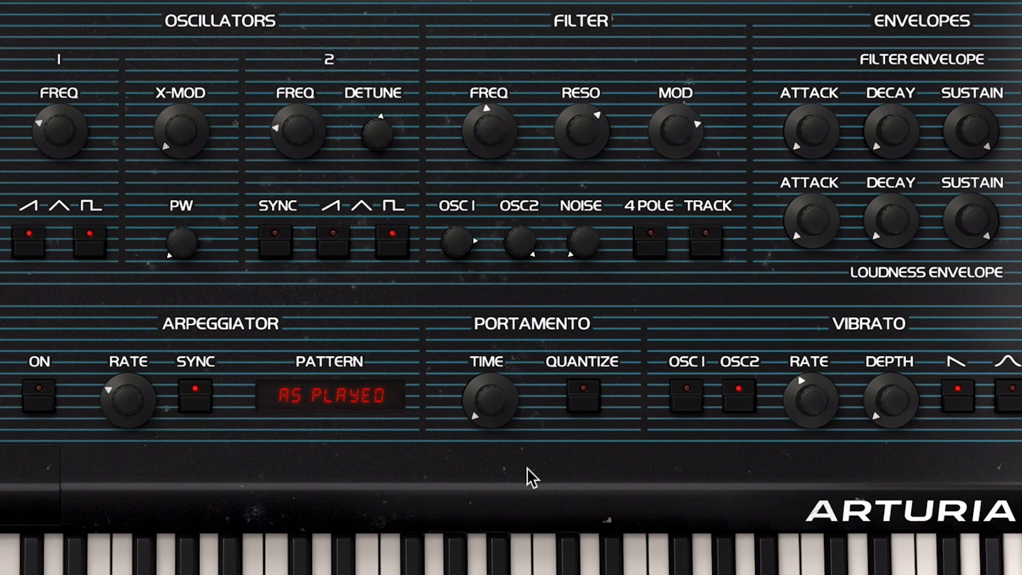
Step: Try different portamento times and return the time to minimum
drag(490, 400, 490, 397)
mouse_move(509, 407)
mouse_down()
mouse_move(509, 361)
mouse_move(500, 401)
mouse_up()
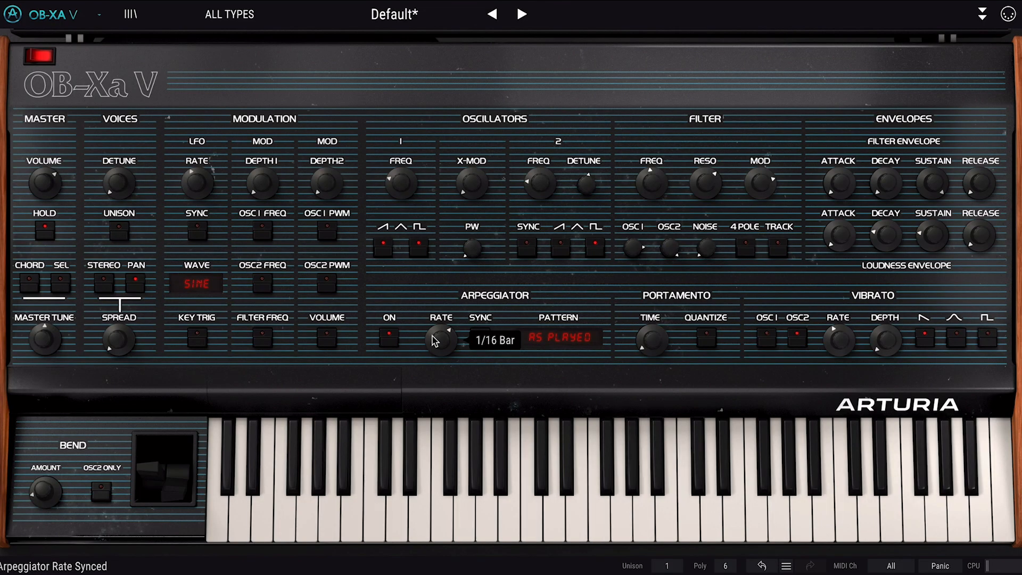
Step: Slow the arpeggiator rate, turn off its tempo sync and raise the free-running rate to 9.24 Hz
scroll(445, 345, down, 1)
scroll(447, 343, down, 1)
click(485, 339)
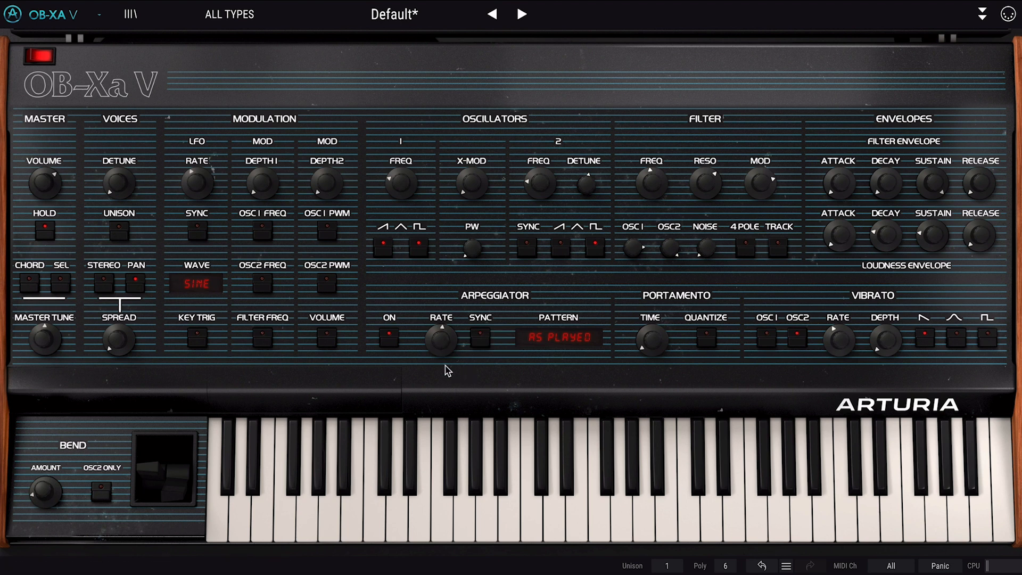
scroll(436, 343, up, 2)
scroll(441, 340, up, 4)
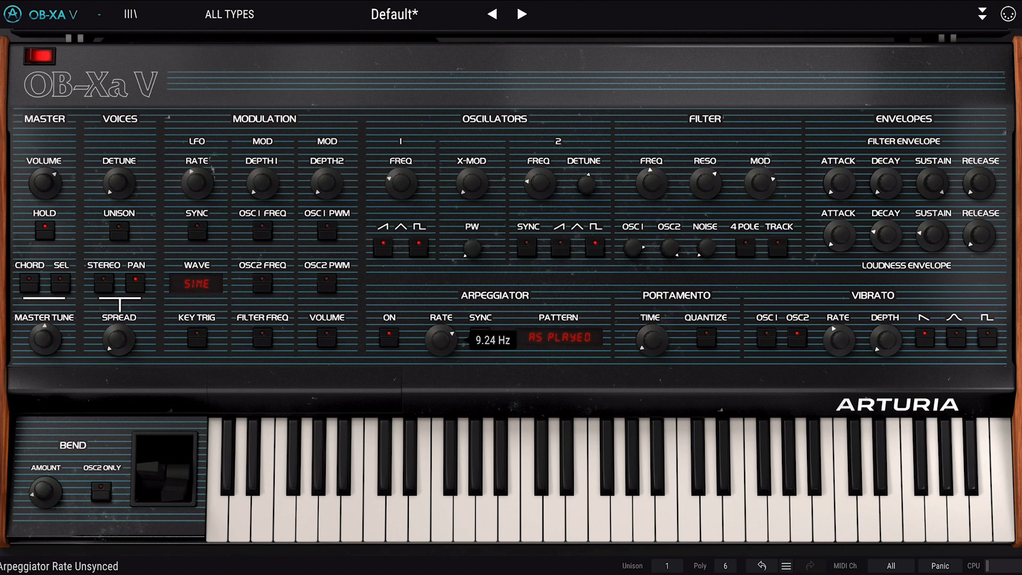
Step: Lower the arpeggiator's free rate, turn its tempo sync back on and speed up the synced rate
scroll(441, 340, down, 2)
scroll(441, 339, down, 2)
click(480, 336)
scroll(439, 345, up, 3)
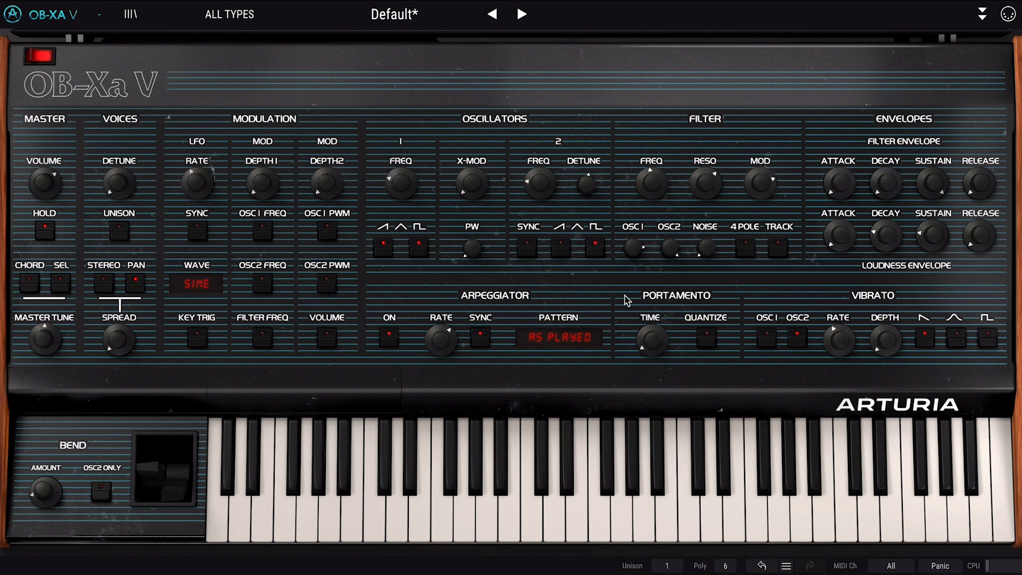
Step: Try the Up, Down and Up-Down 1 arpeggiator patterns and return to As played with an octave range of 3
click(566, 342)
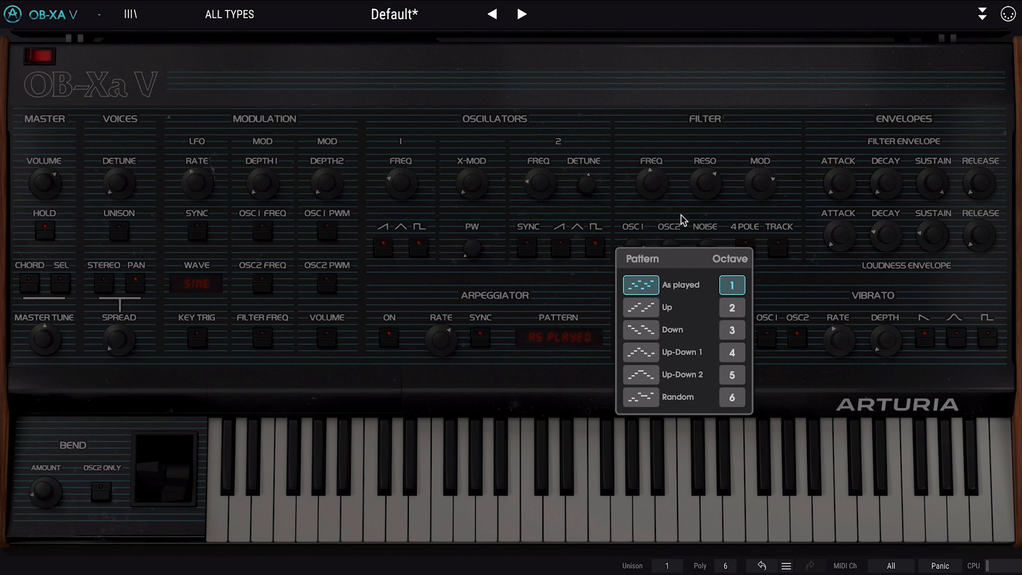
click(642, 316)
click(642, 336)
click(644, 355)
click(650, 286)
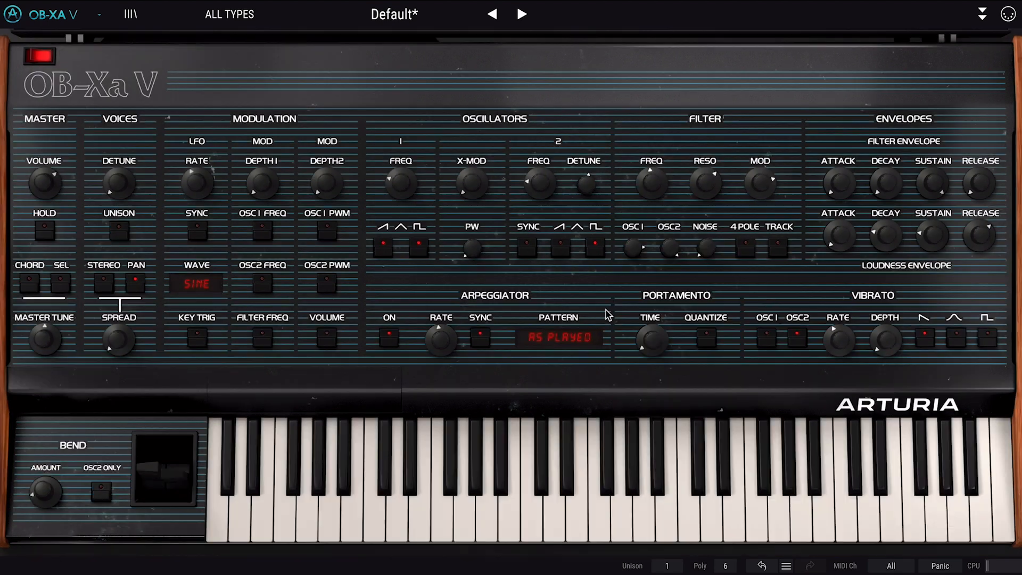
Step: Set the arpeggiator to the Random pattern with an octave range of 4
click(560, 343)
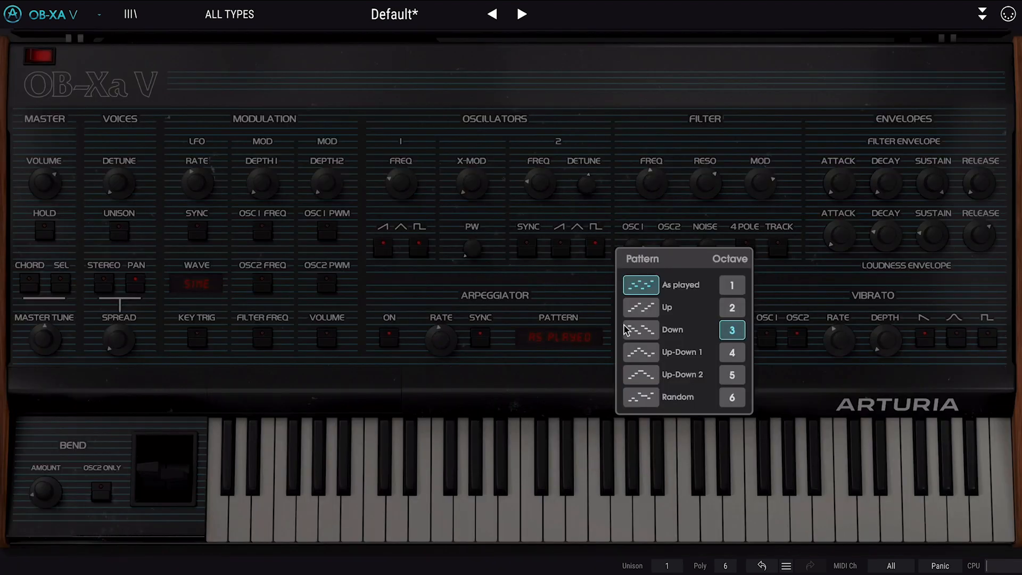
click(642, 397)
click(732, 353)
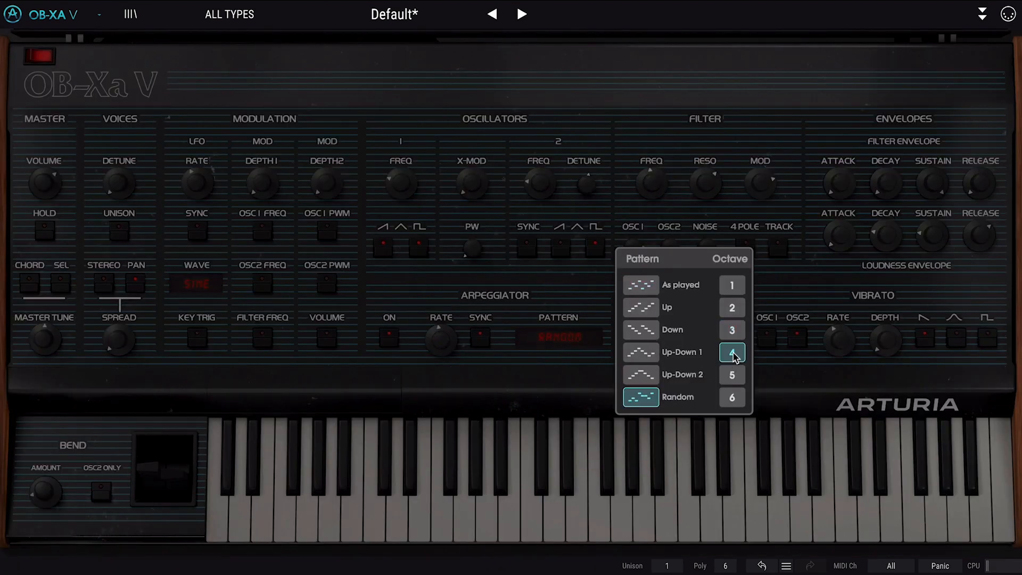
click(553, 281)
Step: Try an arpeggiator rate of 1/6 Bar, turn off sync and set the free rate to about 3.73 Hz
drag(443, 335, 444, 346)
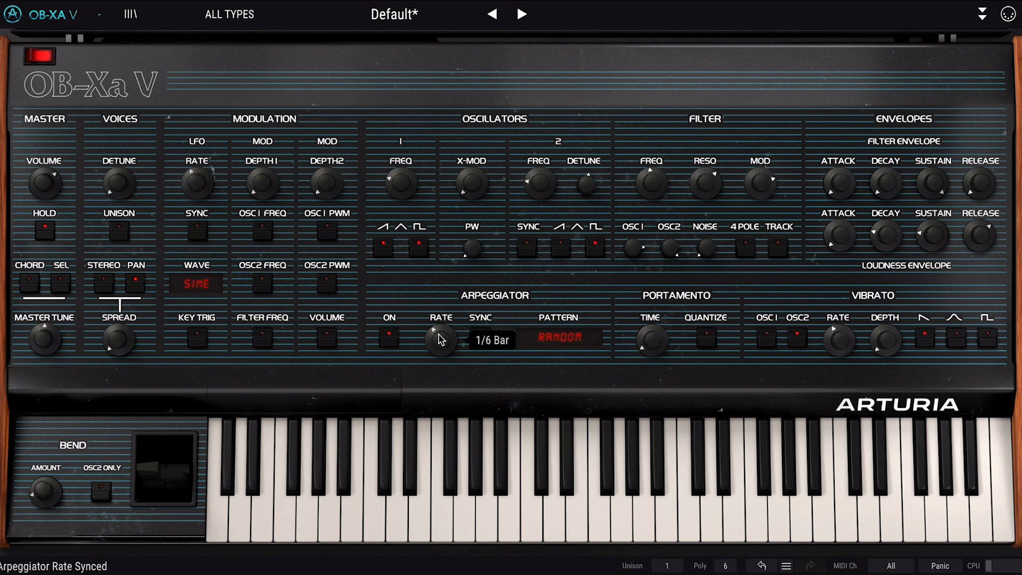
mouse_move(442, 342)
mouse_down()
mouse_move(442, 354)
mouse_move(442, 332)
mouse_up()
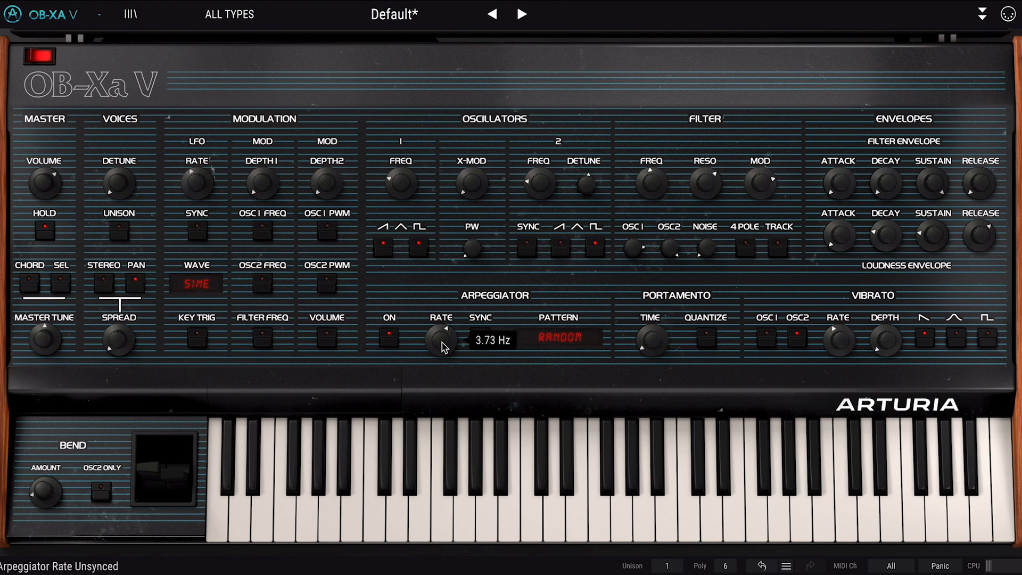
click(569, 340)
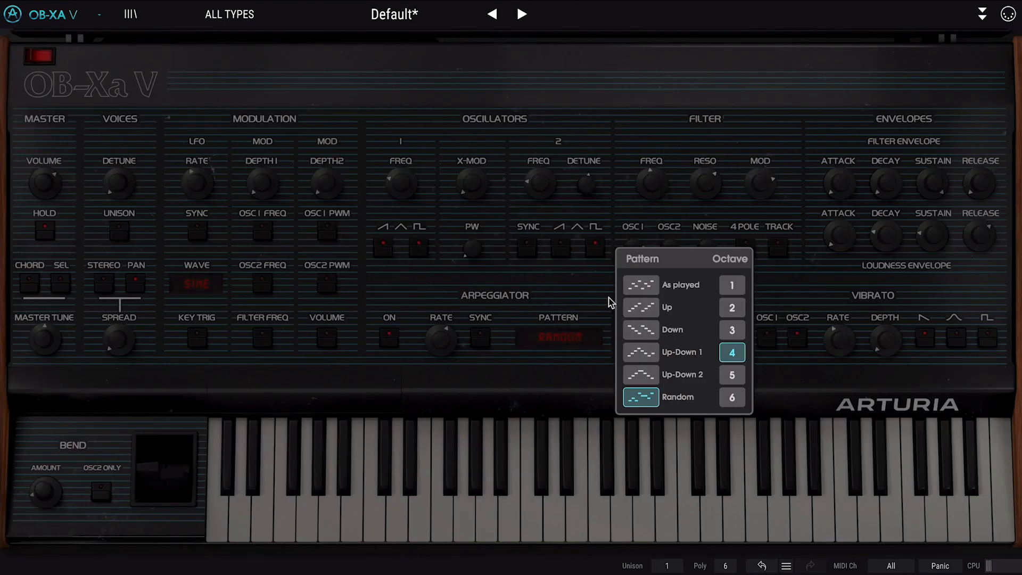
click(589, 285)
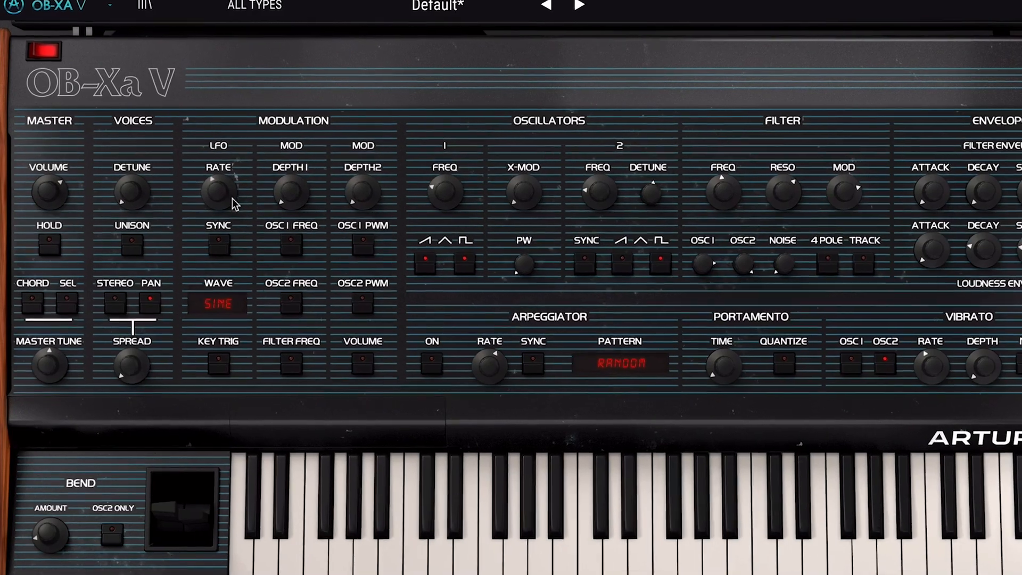
Step: Sync the LFO to tempo, raise its rate and set its waveform to smoothed sample and hold (S&H SM)
mouse_move(209, 188)
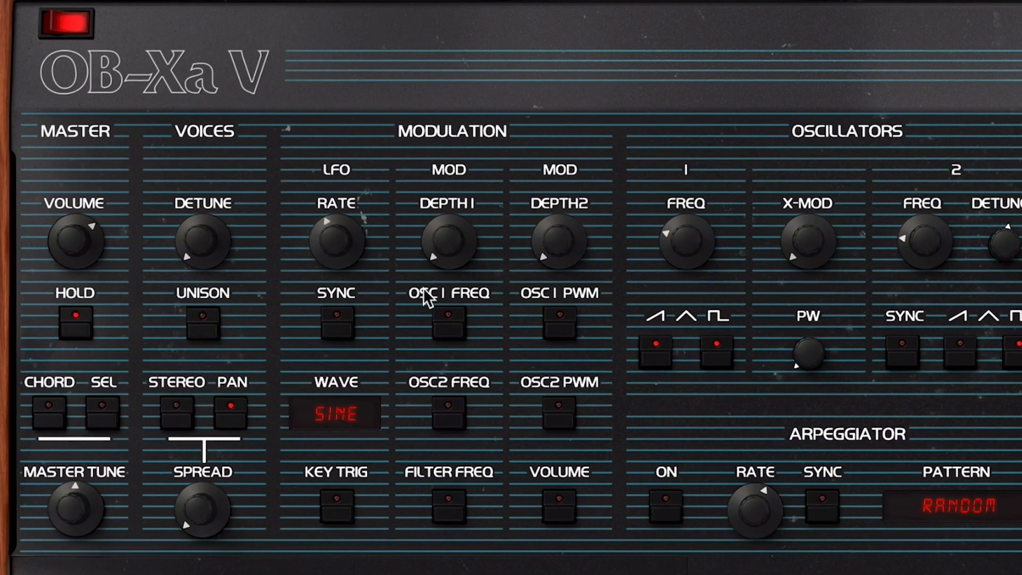
mouse_move(348, 247)
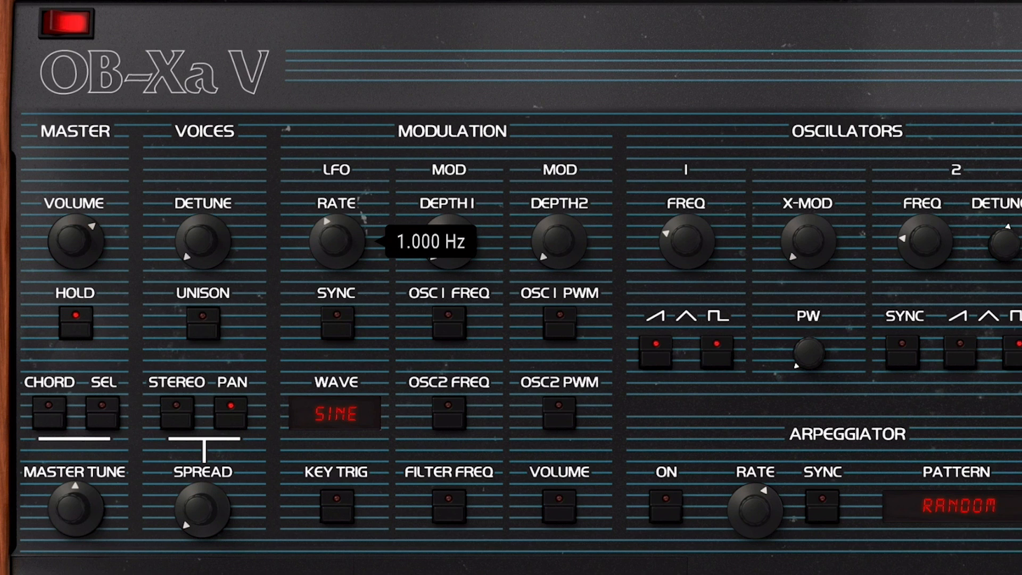
click(347, 322)
mouse_move(349, 224)
drag(349, 223, 349, 165)
click(347, 419)
click(368, 574)
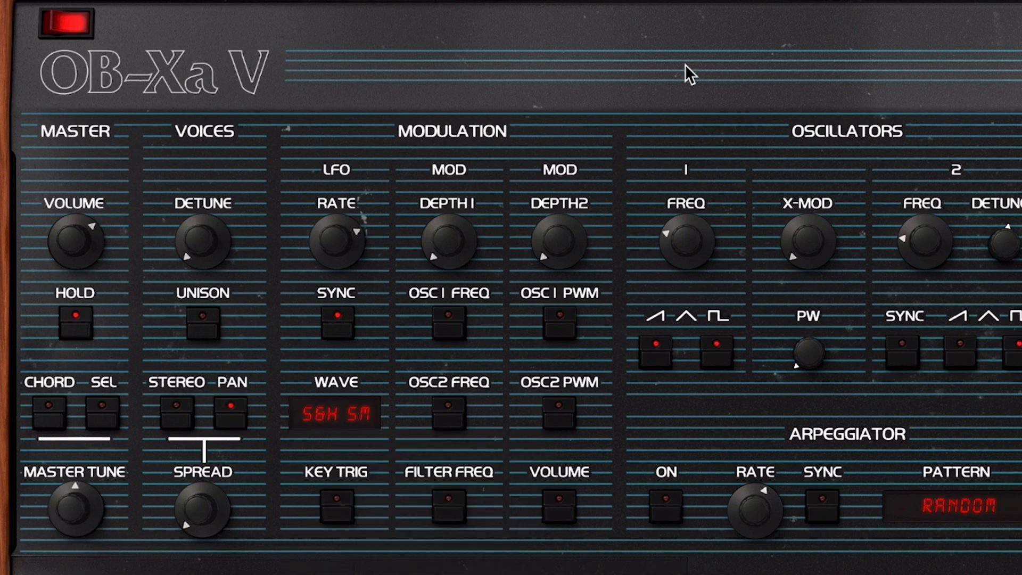
Step: Adjust the modulation Depth 1 amount and lower the LFO rate
mouse_move(449, 256)
mouse_down()
mouse_move(449, 213)
mouse_move(450, 248)
mouse_up()
drag(334, 230, 334, 249)
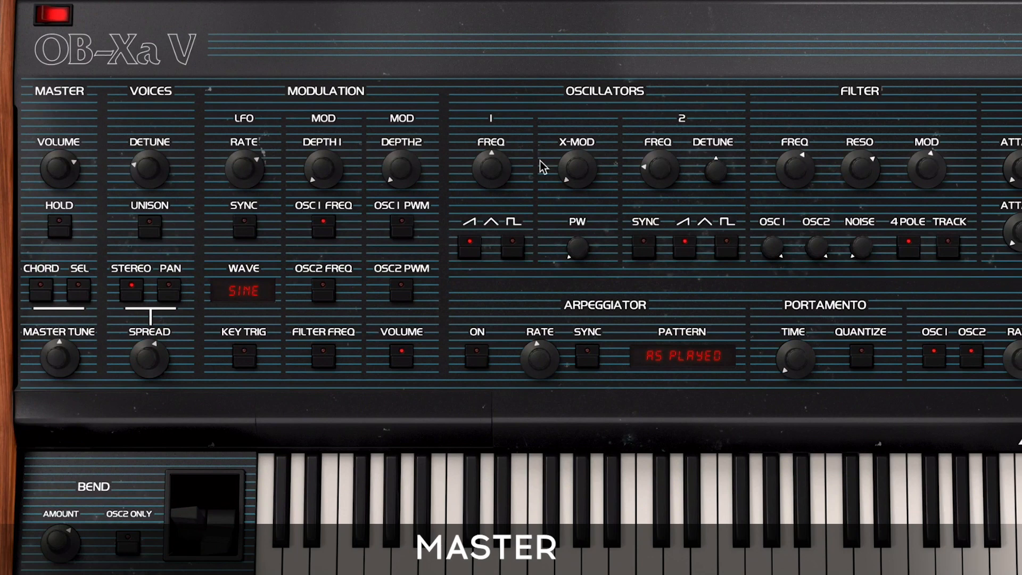
Step: Try Hold in the Master section, and try chord mode with a chord made of C, E♭, G and B♭
click(61, 228)
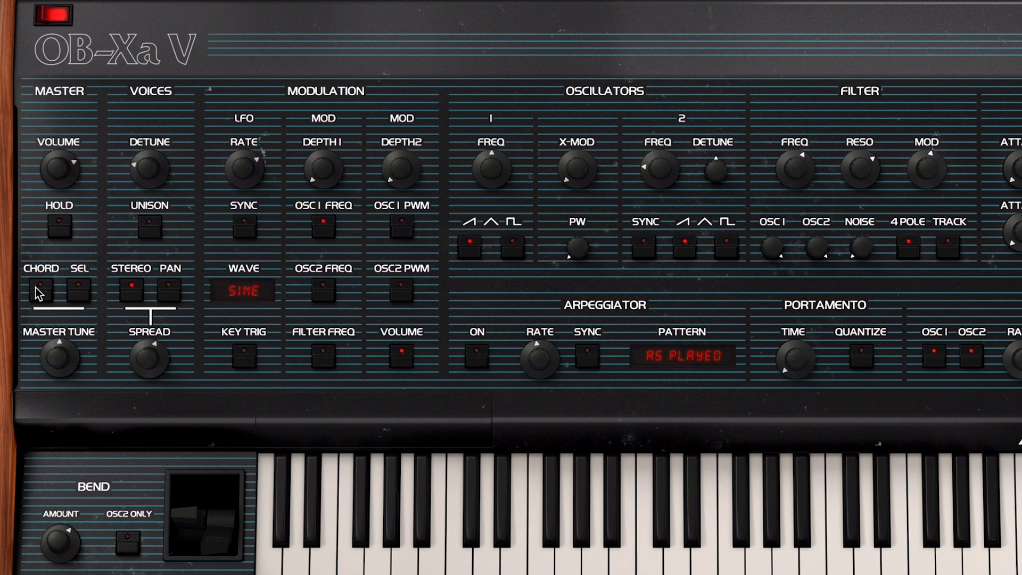
click(84, 287)
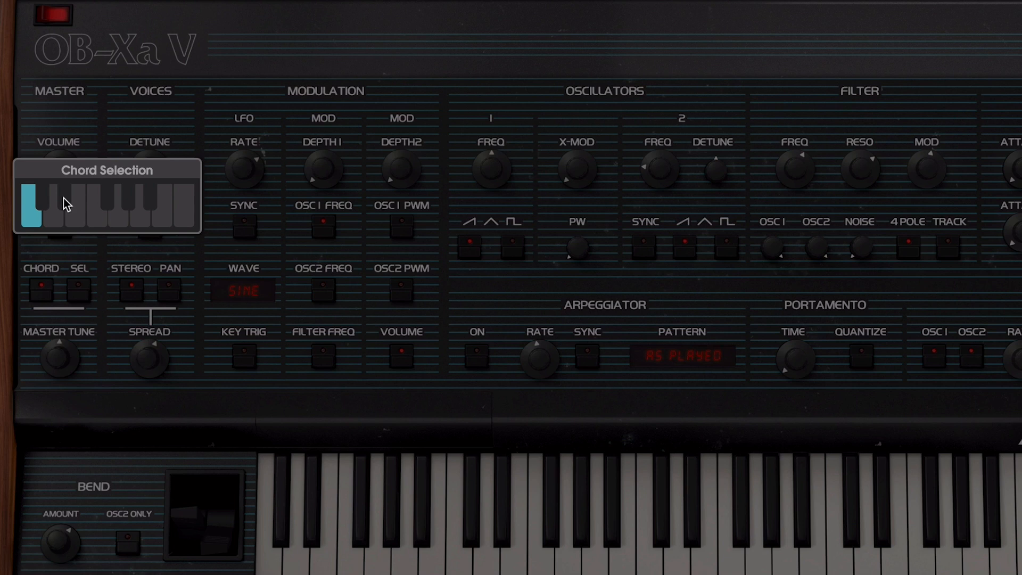
click(117, 217)
click(151, 194)
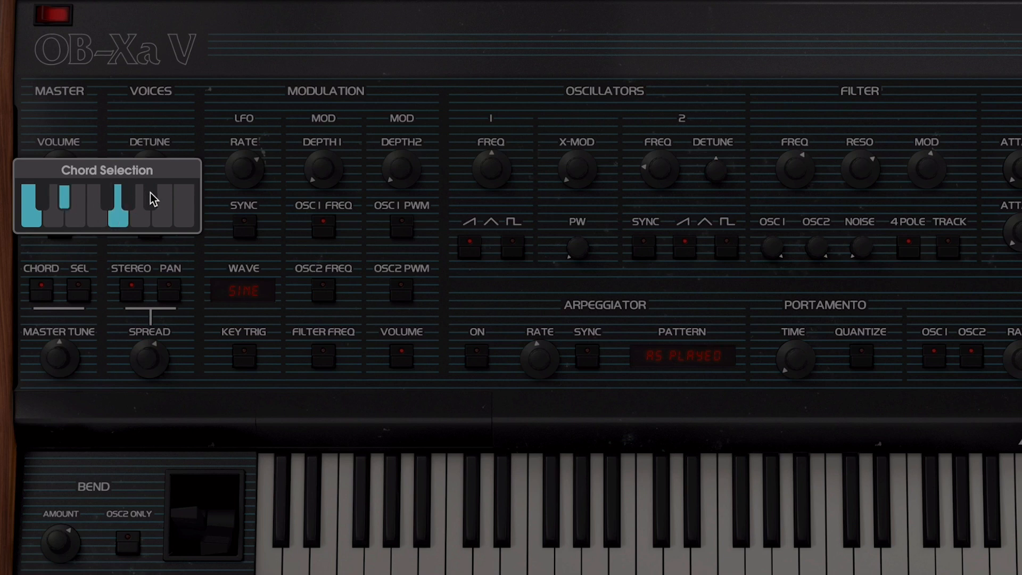
click(247, 80)
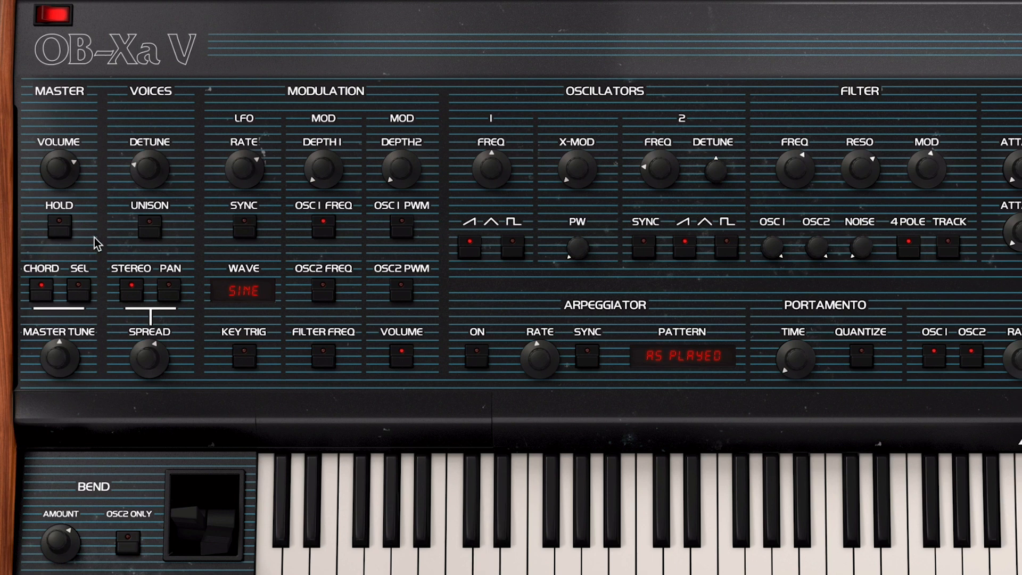
click(51, 281)
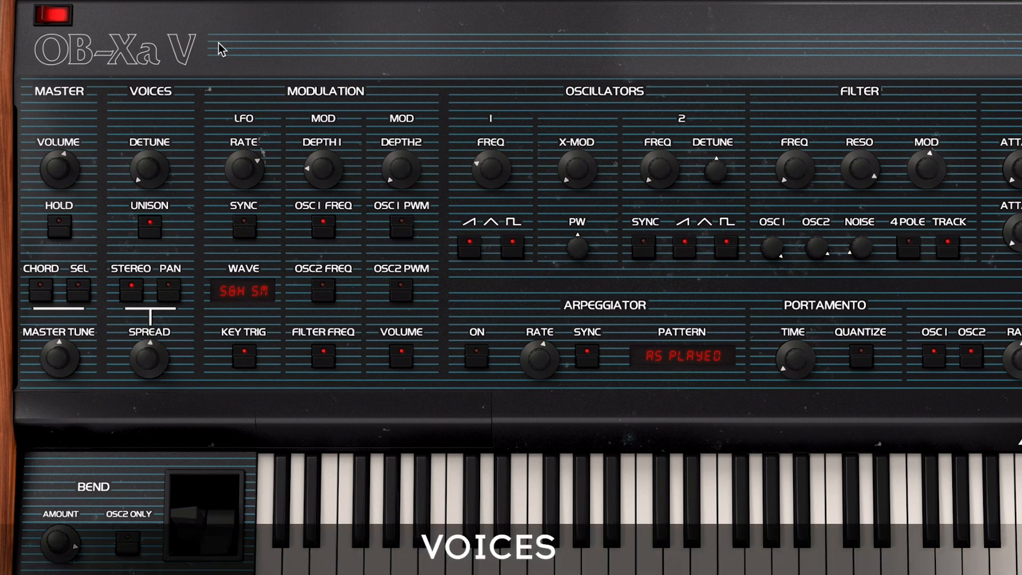
Step: Raise the Detune amount in the Voices section to 0.840
drag(158, 158, 158, 95)
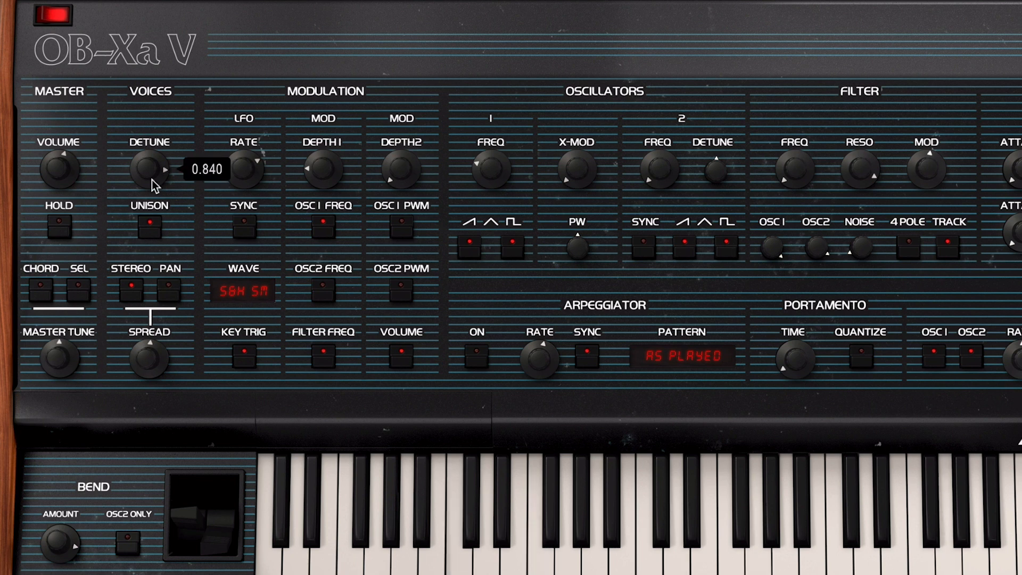